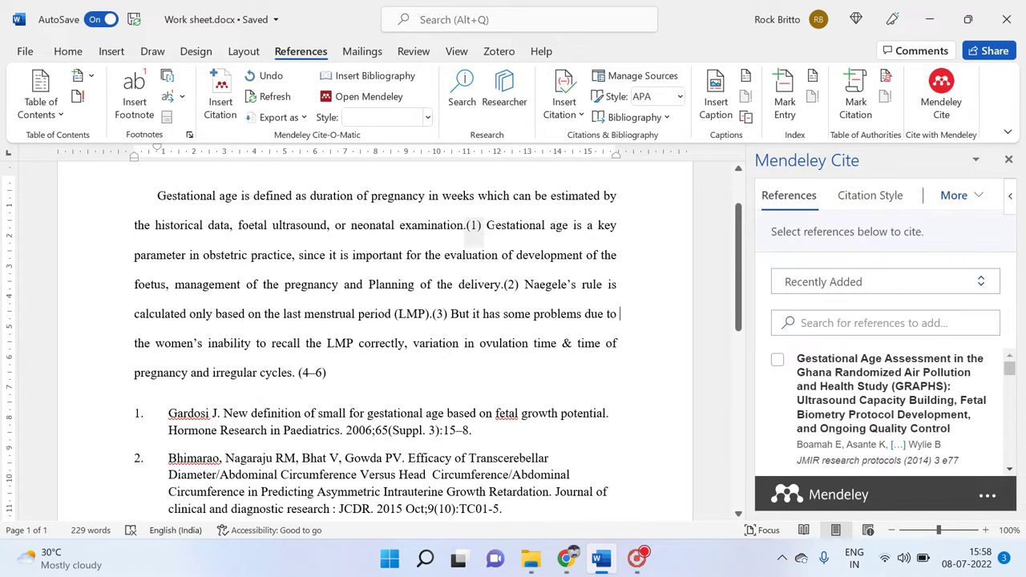
Show the Mendeley Cite citation style options, which list Vancouver as the current style.
{"action": "left_click", "coordinate": [873, 200]}
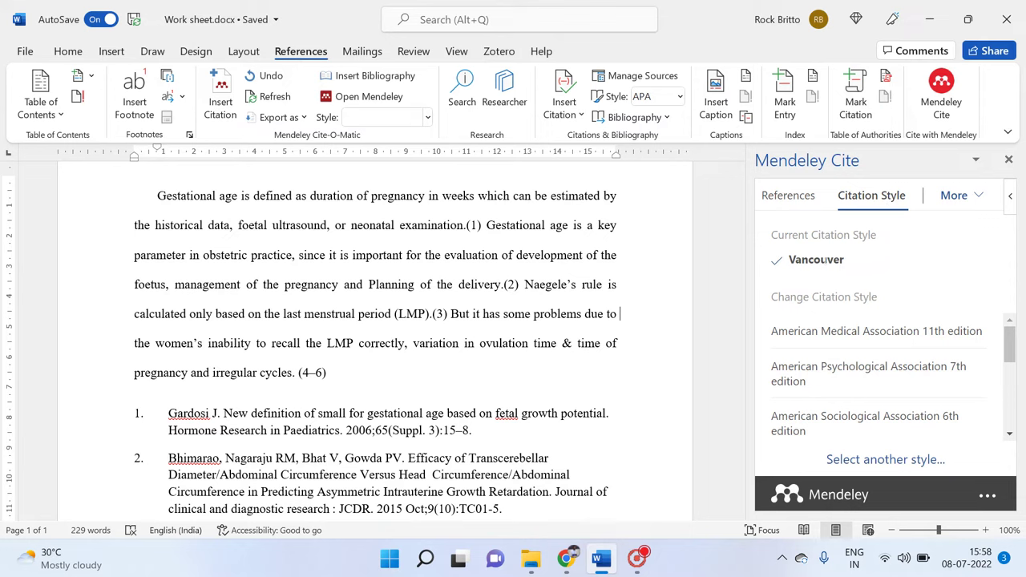
Apply AMA 11th edition, then switch the citations to Vancouver (superscript).
{"action": "left_click", "coordinate": [878, 335]}
{"action": "left_click", "coordinate": [841, 447]}
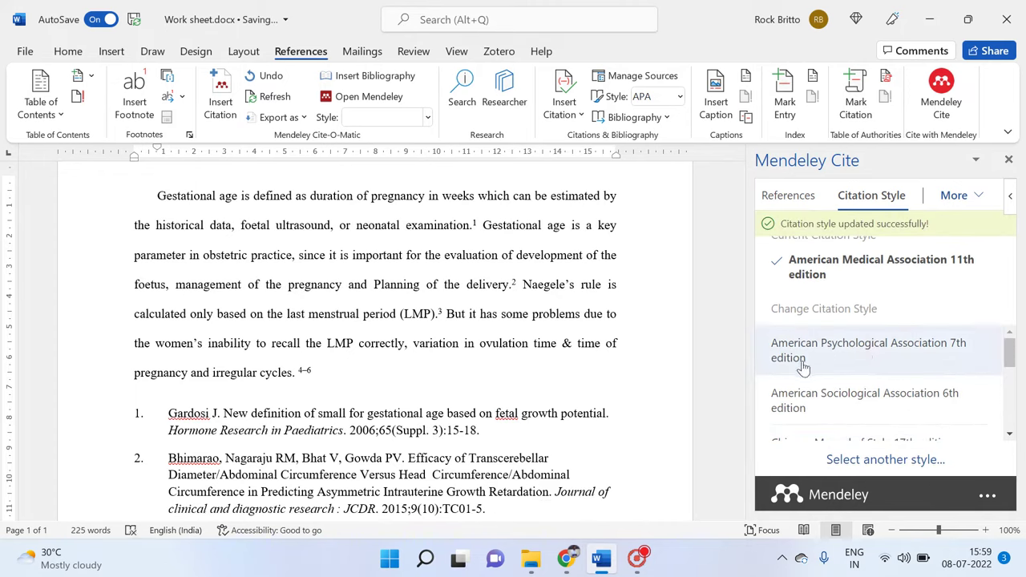
{"action": "scroll", "coordinate": [803, 366], "scroll_direction": "down", "scroll_amount": 1}
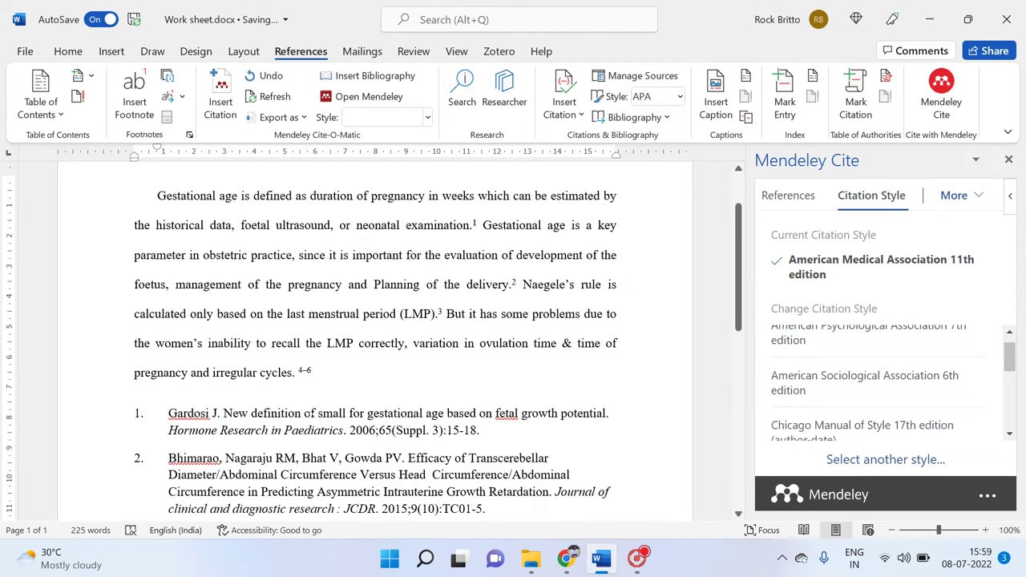
{"action": "scroll", "coordinate": [742, 350], "scroll_direction": "down", "scroll_amount": 3}
{"action": "scroll", "coordinate": [741, 350], "scroll_direction": "up", "scroll_amount": 4}
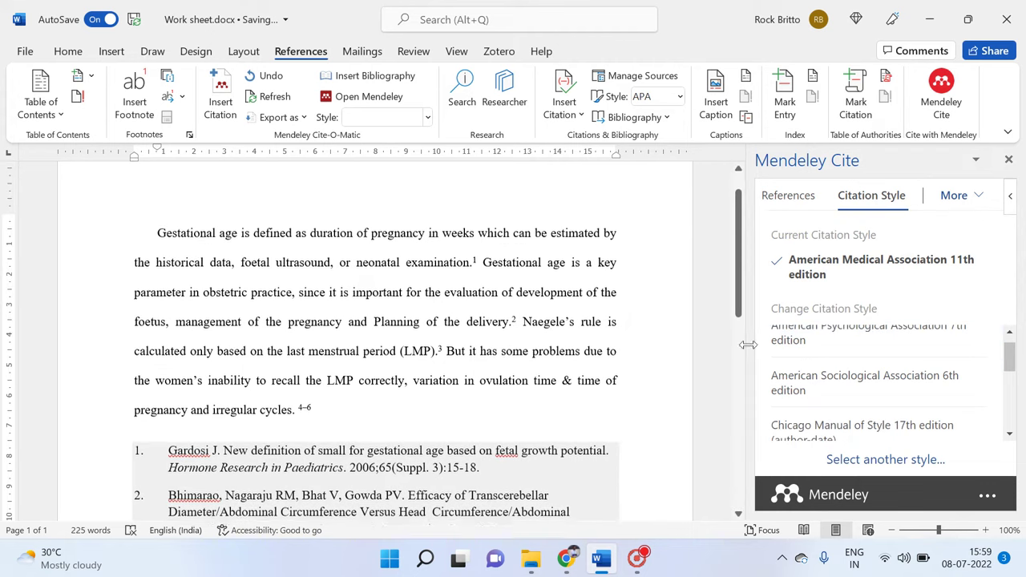
{"action": "scroll", "coordinate": [875, 359], "scroll_direction": "up", "scroll_amount": 1}
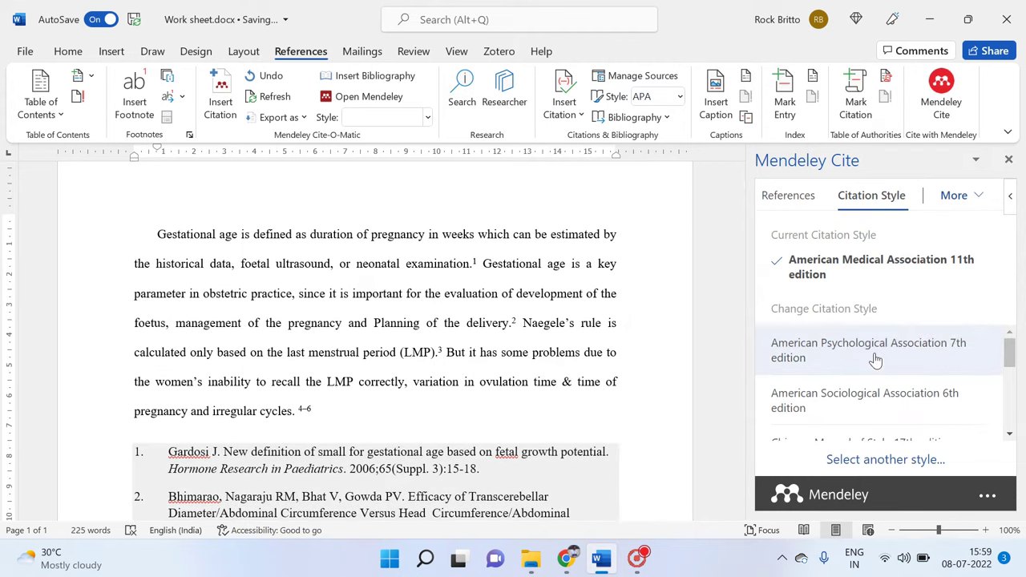
{"action": "scroll", "coordinate": [935, 357], "scroll_direction": "down", "scroll_amount": 2}
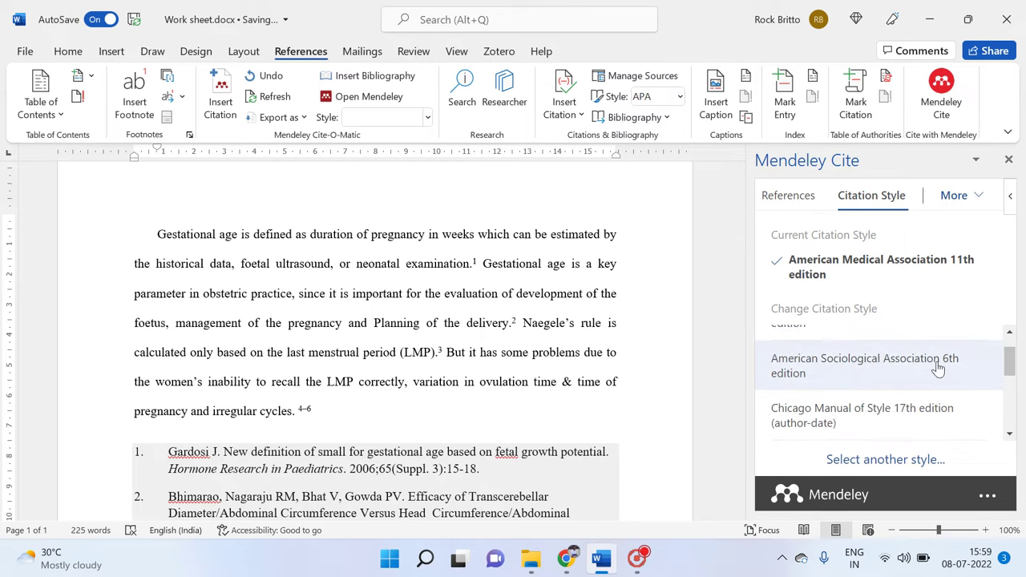
{"action": "scroll", "coordinate": [938, 367], "scroll_direction": "down", "scroll_amount": 8}
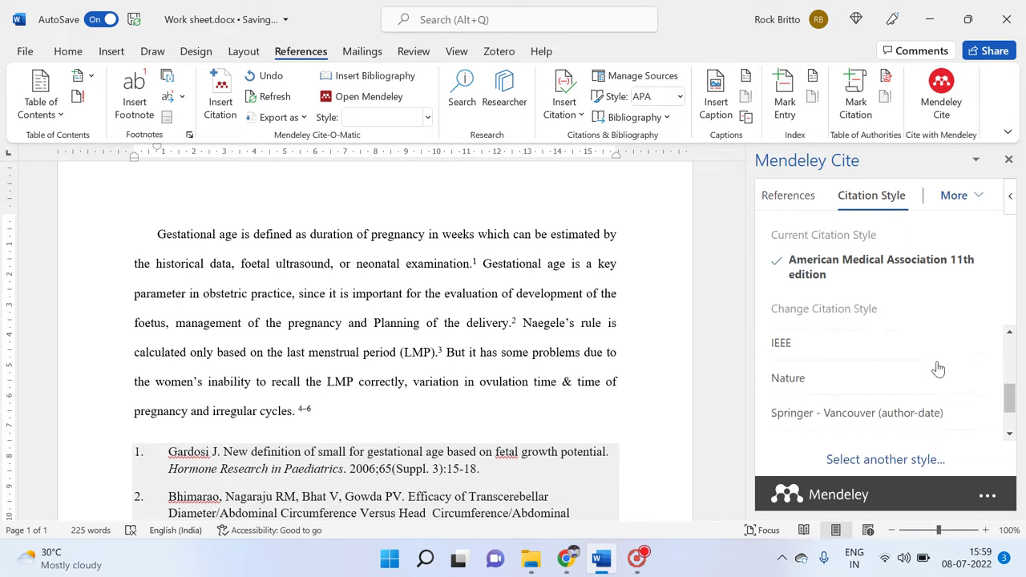
{"action": "scroll", "coordinate": [938, 367], "scroll_direction": "down", "scroll_amount": 1}
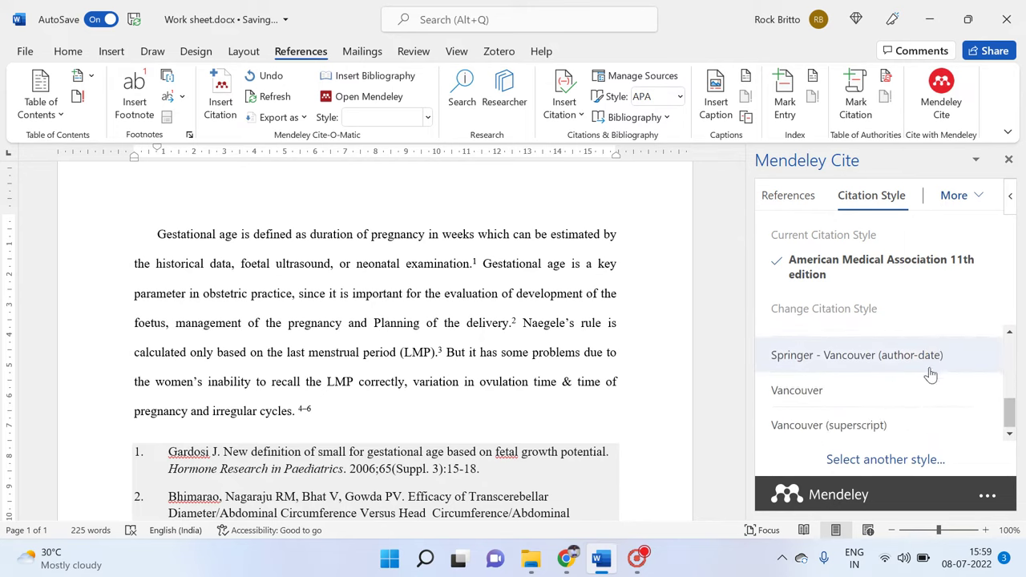
{"action": "left_click", "coordinate": [842, 431]}
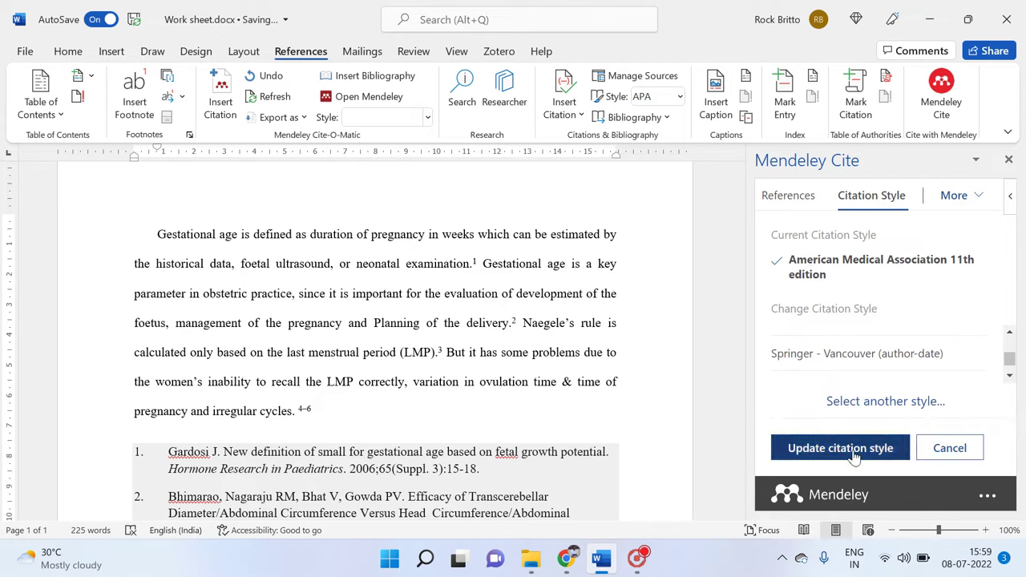
{"action": "left_click", "coordinate": [854, 455]}
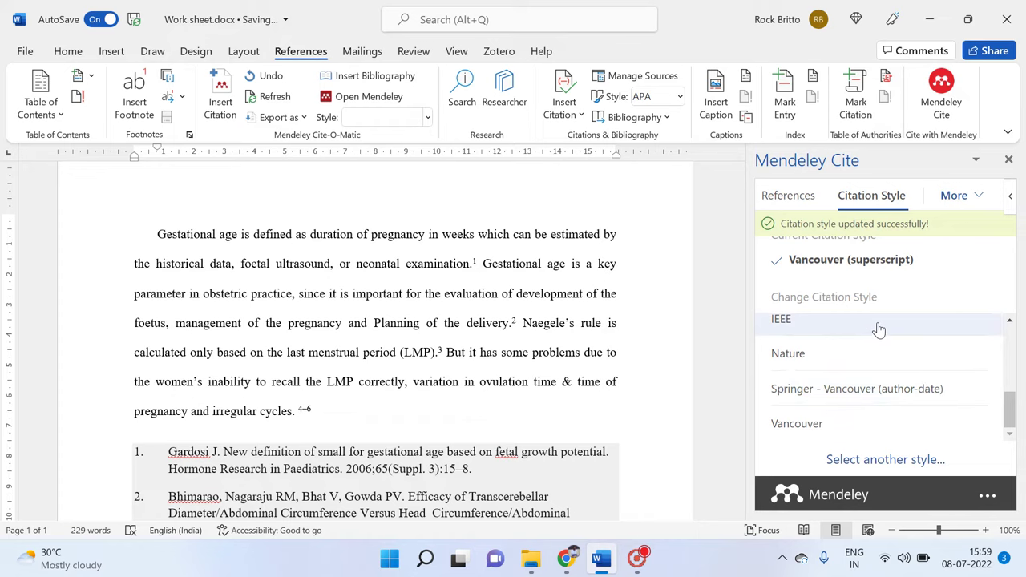
Scroll the document to check the superscript citations and numbered reference list.
{"action": "scroll", "coordinate": [372, 341], "scroll_direction": "down", "scroll_amount": 3}
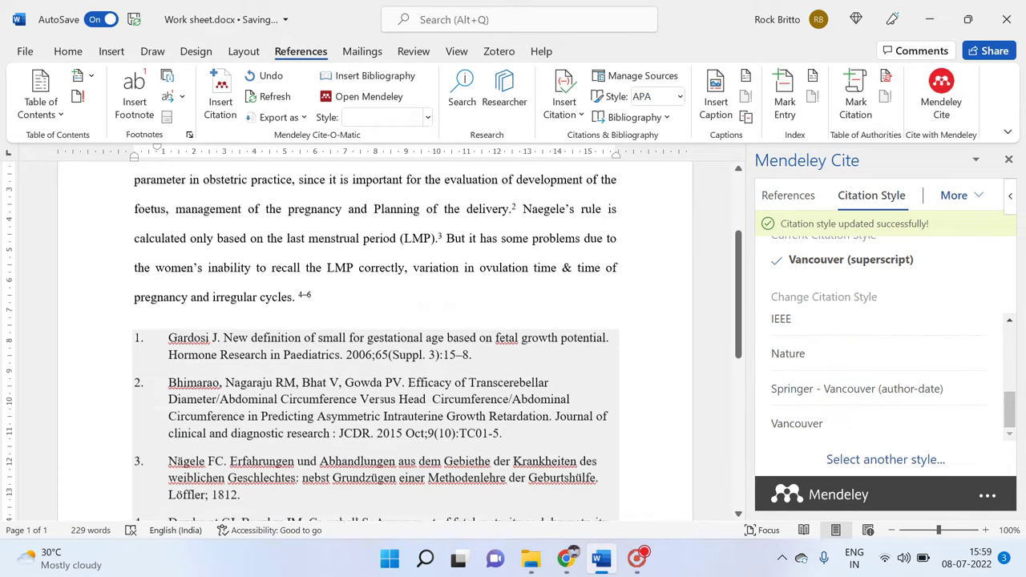
{"action": "left_click", "coordinate": [514, 210]}
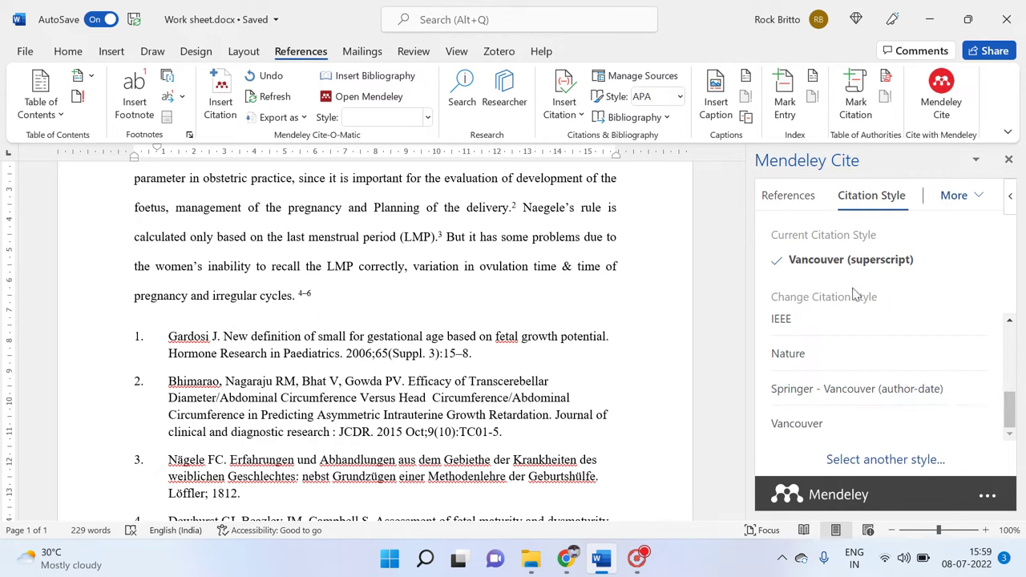
{"action": "scroll", "coordinate": [801, 360], "scroll_direction": "up", "scroll_amount": 2}
{"action": "scroll", "coordinate": [802, 353], "scroll_direction": "down", "scroll_amount": 2}
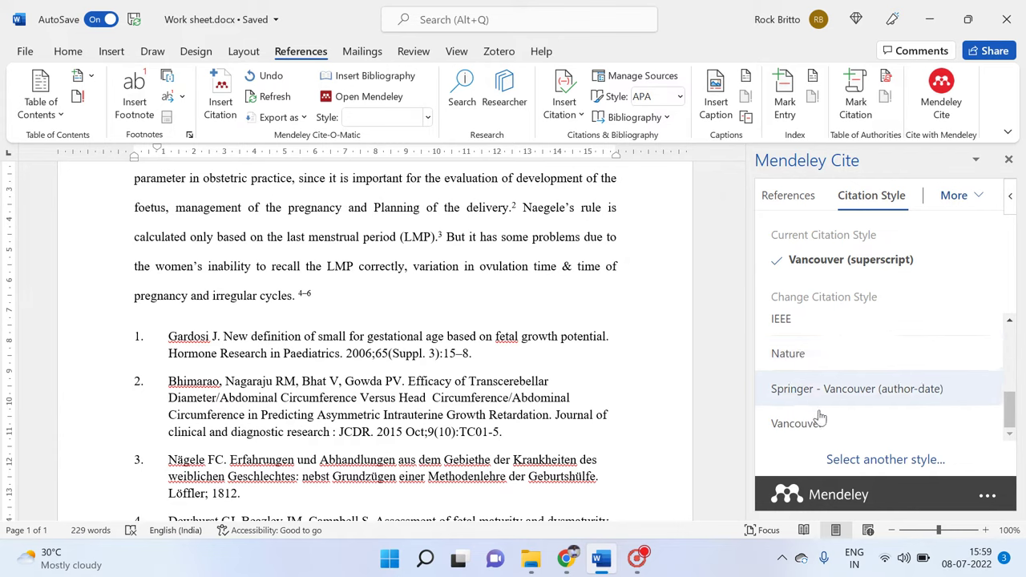
Search styles for 'vancouver' and apply Cardiff University - Vancouver to the citations.
{"action": "left_click", "coordinate": [849, 461]}
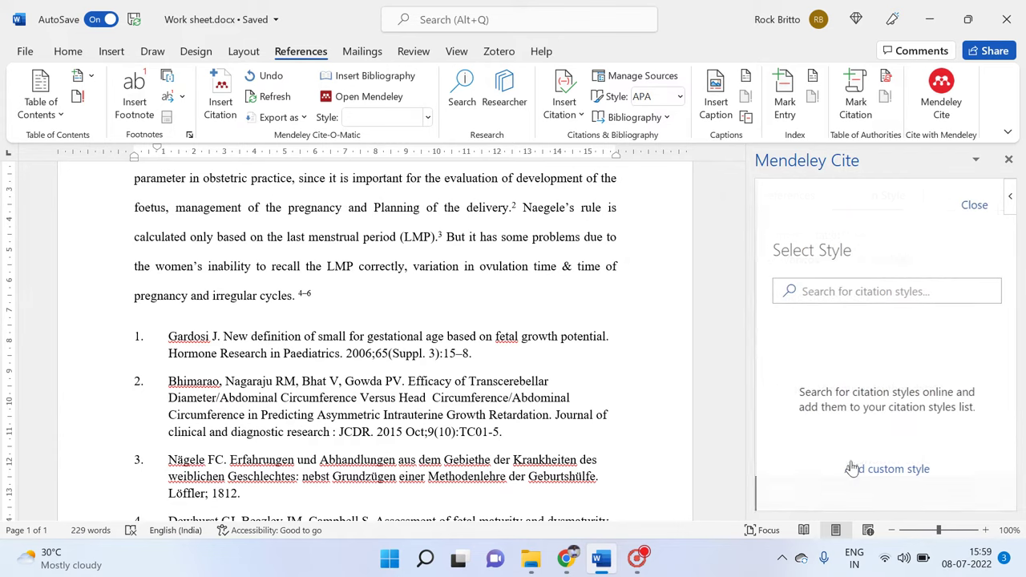
{"action": "left_click", "coordinate": [824, 291]}
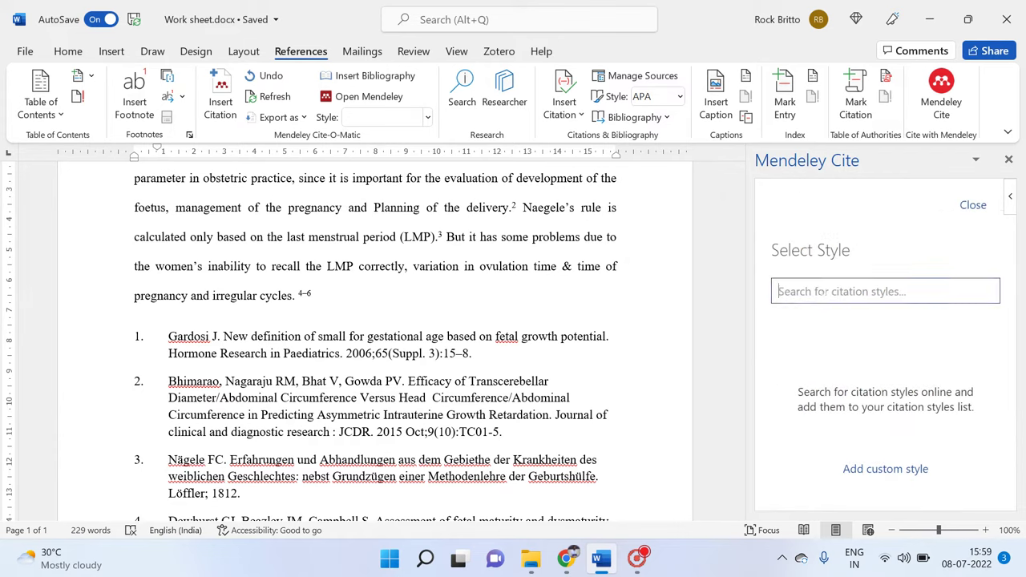
{"action": "type", "text": "vancou"}
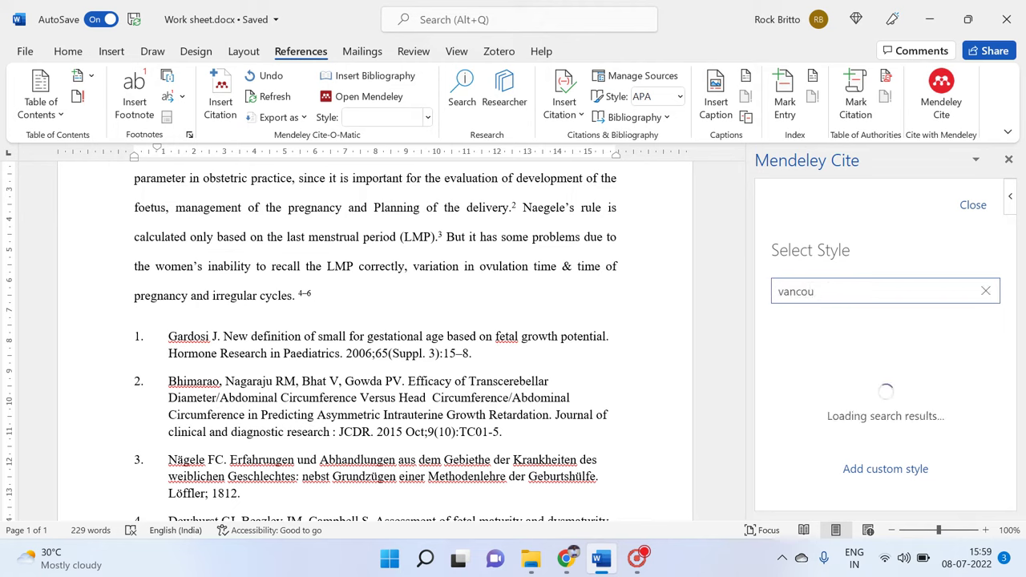
{"action": "type", "text": "ver"}
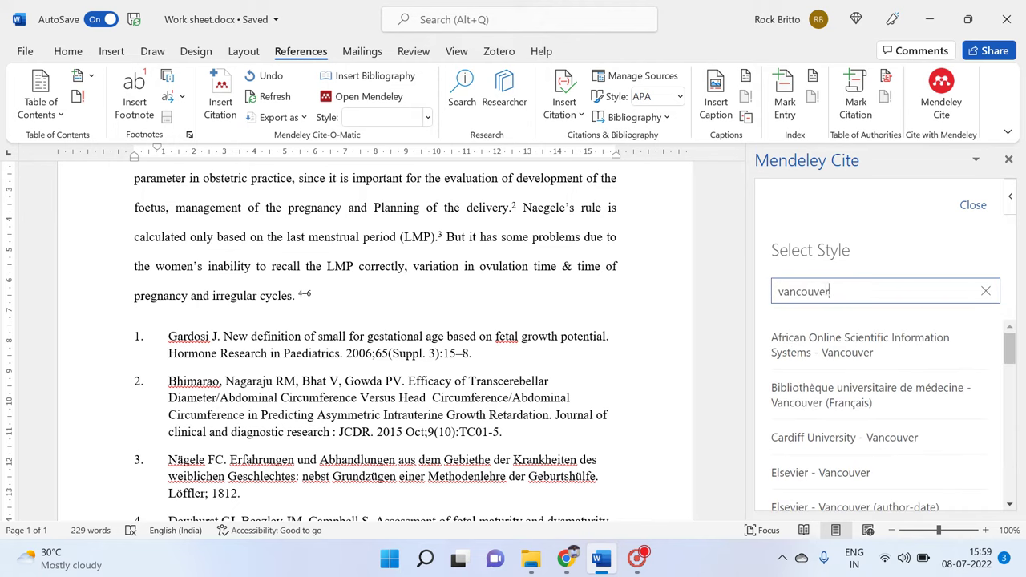
{"action": "left_click", "coordinate": [864, 437]}
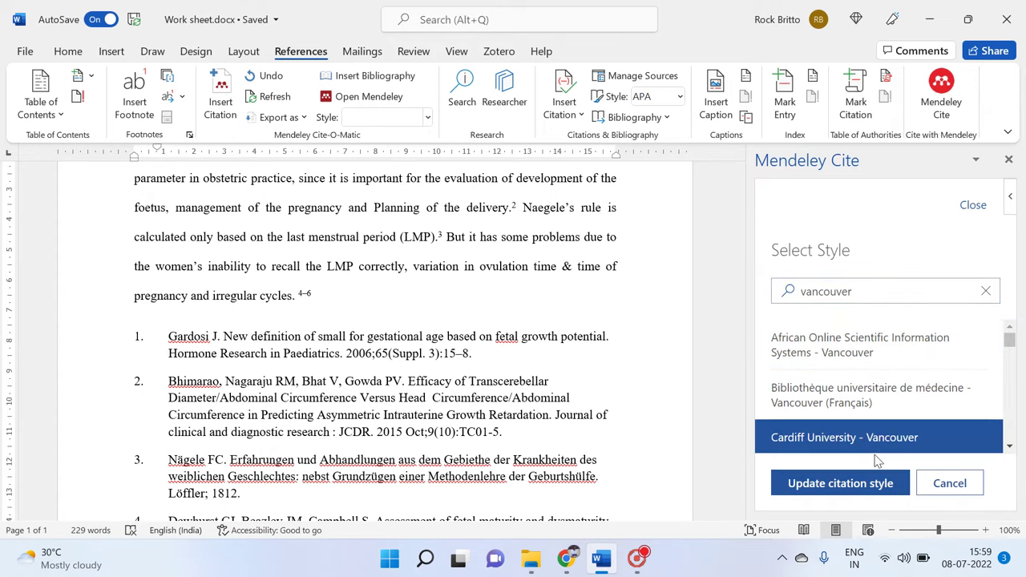
{"action": "left_click", "coordinate": [871, 484]}
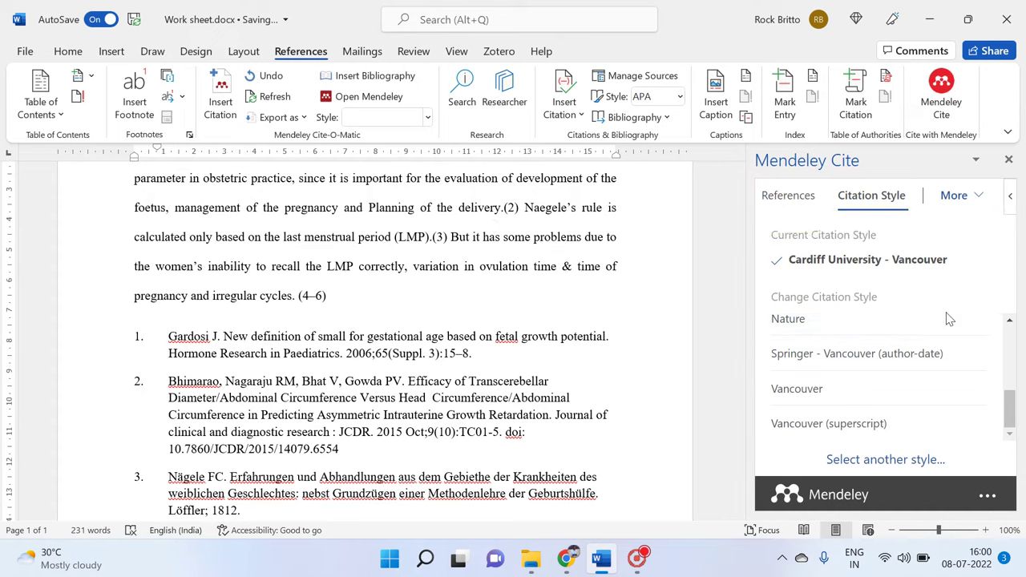
Search citation styles for '7000', then switch to the CSL Editor guide in Chrome.
{"action": "left_click", "coordinate": [903, 463]}
{"action": "left_click", "coordinate": [830, 290]}
{"action": "type", "text": "7000"}
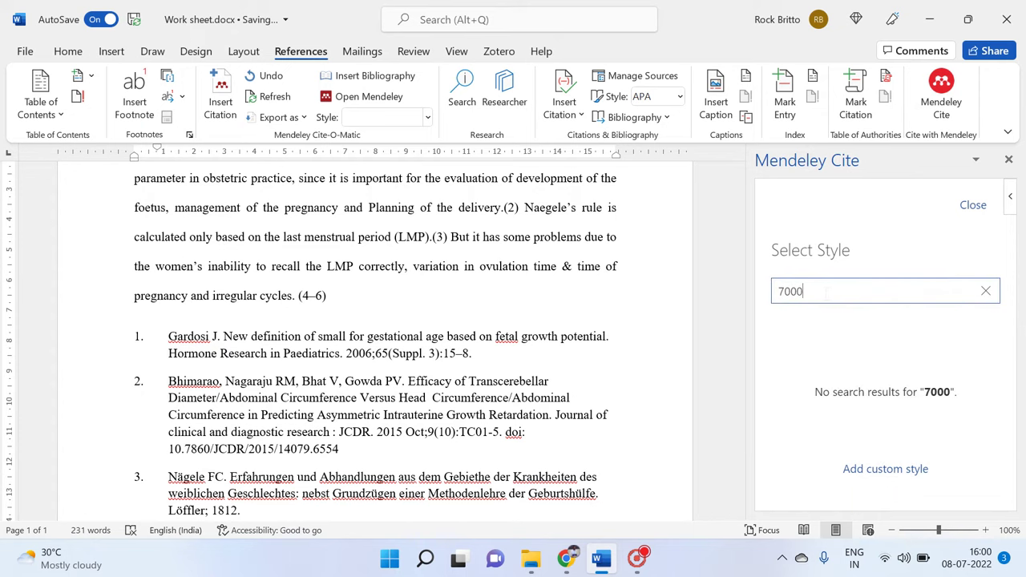
{"action": "left_click", "coordinate": [568, 556]}
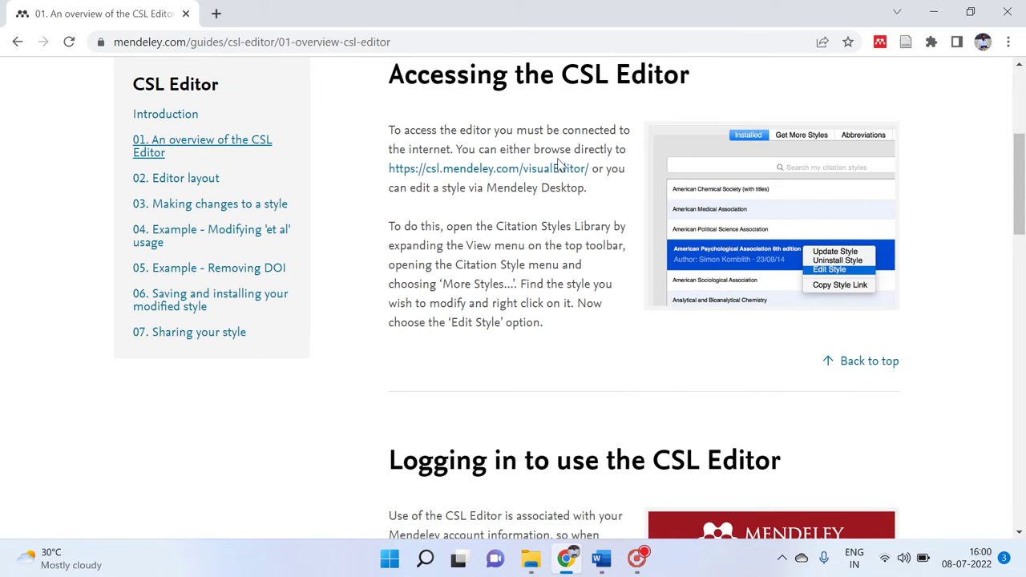
Read the guide's accessing, logging-in and finding-a-style sections, then return to Word.
{"action": "scroll", "coordinate": [558, 164], "scroll_direction": "up", "scroll_amount": 1}
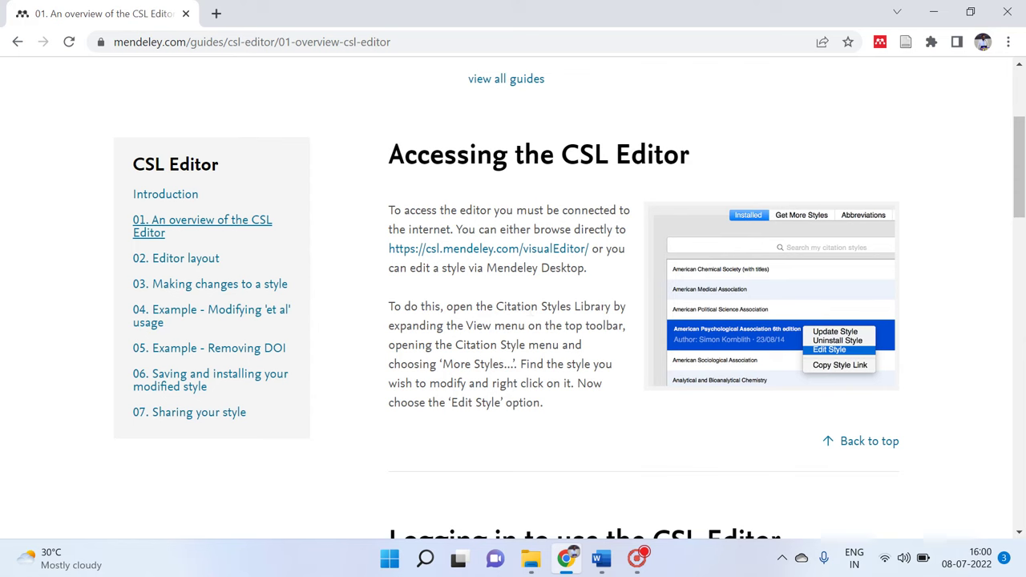
{"action": "scroll", "coordinate": [449, 280], "scroll_direction": "up", "scroll_amount": 3}
{"action": "scroll", "coordinate": [449, 279], "scroll_direction": "down", "scroll_amount": 3}
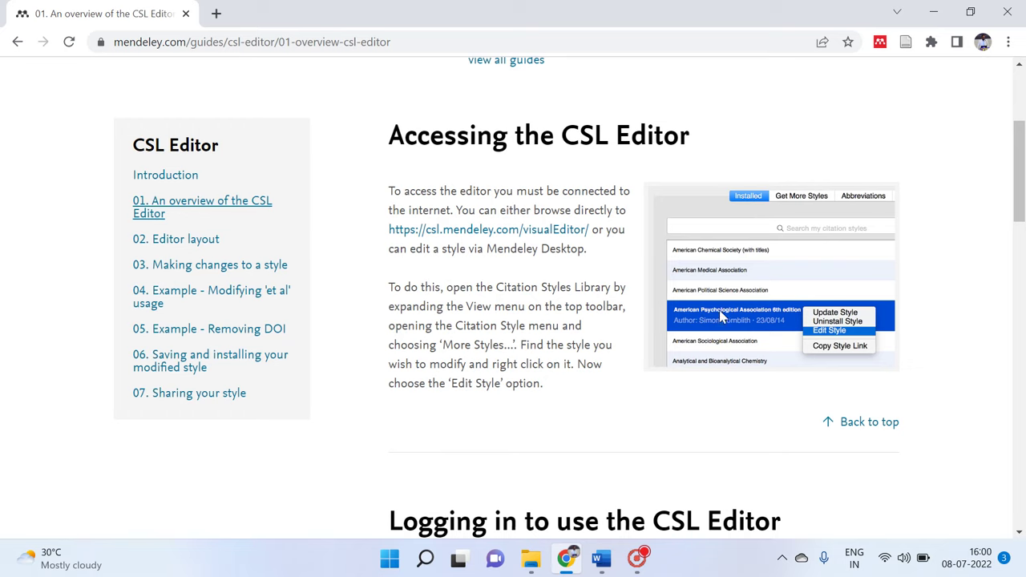
{"action": "scroll", "coordinate": [823, 337], "scroll_direction": "down", "scroll_amount": 6}
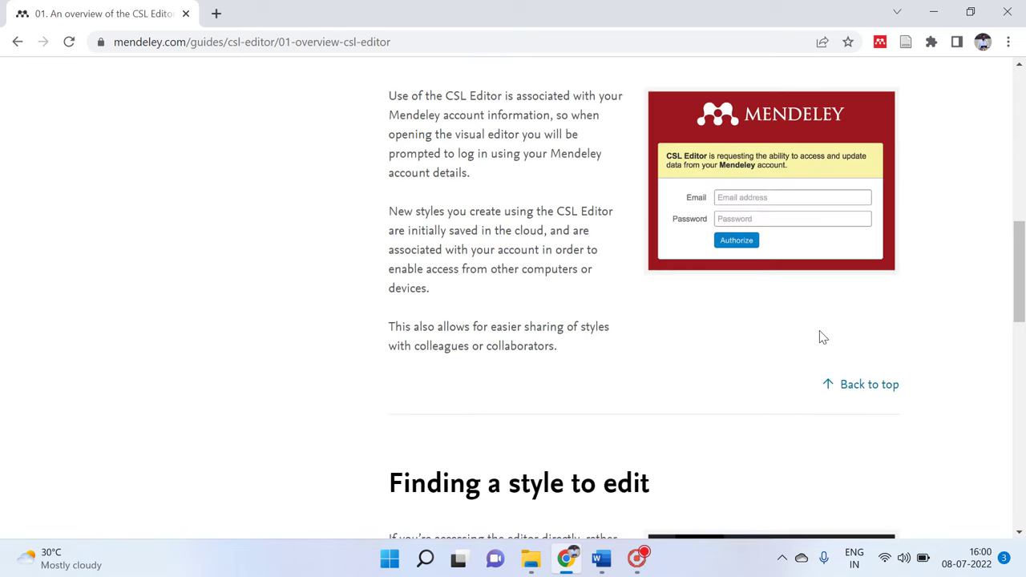
{"action": "scroll", "coordinate": [822, 336], "scroll_direction": "down", "scroll_amount": 4}
{"action": "scroll", "coordinate": [809, 330], "scroll_direction": "down", "scroll_amount": 1}
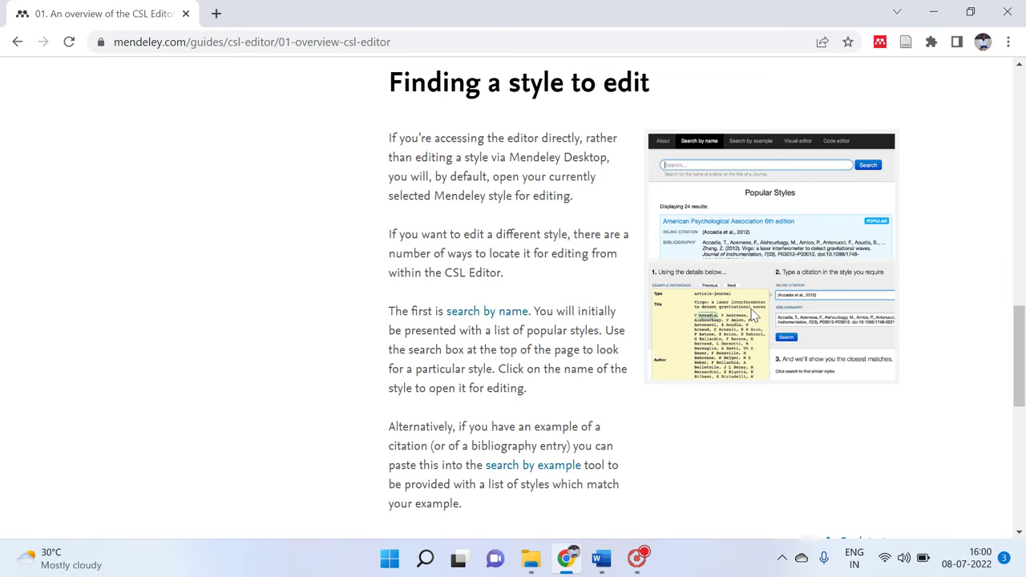
{"action": "scroll", "coordinate": [754, 315], "scroll_direction": "up", "scroll_amount": 6}
{"action": "scroll", "coordinate": [753, 315], "scroll_direction": "up", "scroll_amount": 3}
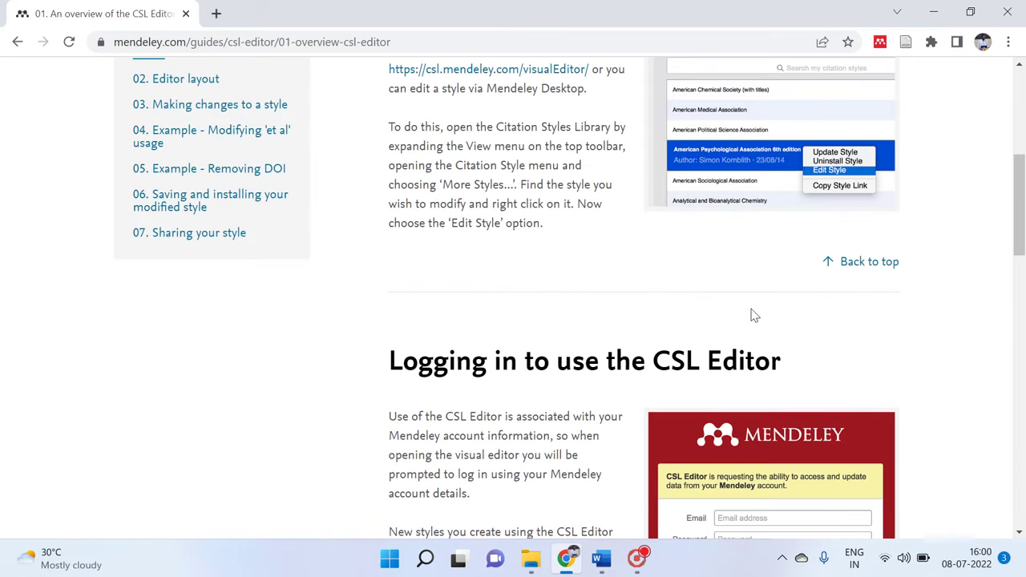
{"action": "scroll", "coordinate": [753, 315], "scroll_direction": "up", "scroll_amount": 2}
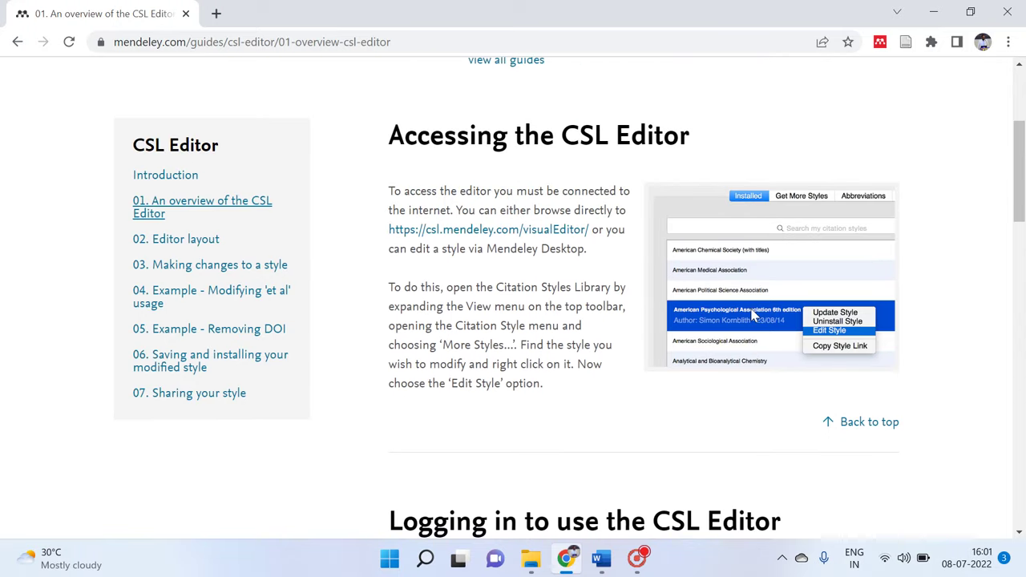
{"action": "left_click", "coordinate": [601, 557]}
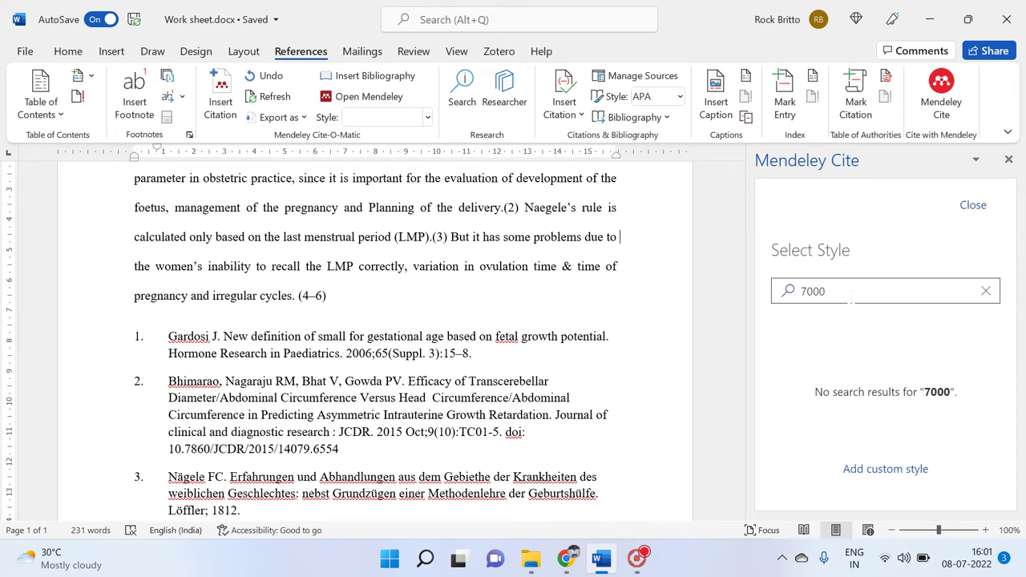
Close the empty style search, check the References list, and start a new style search.
{"action": "left_click", "coordinate": [971, 206]}
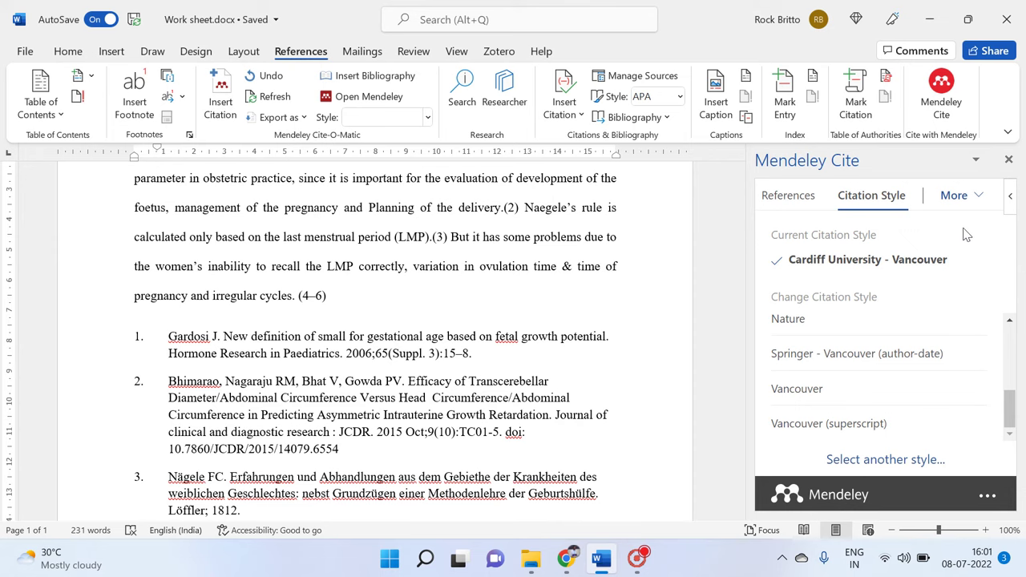
{"action": "left_click", "coordinate": [899, 463]}
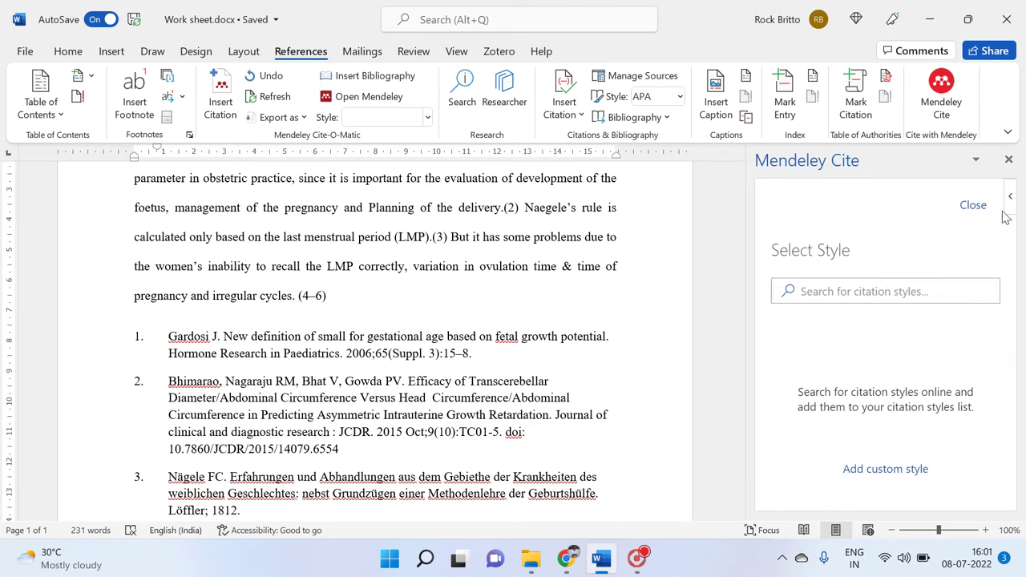
{"action": "left_click", "coordinate": [973, 206]}
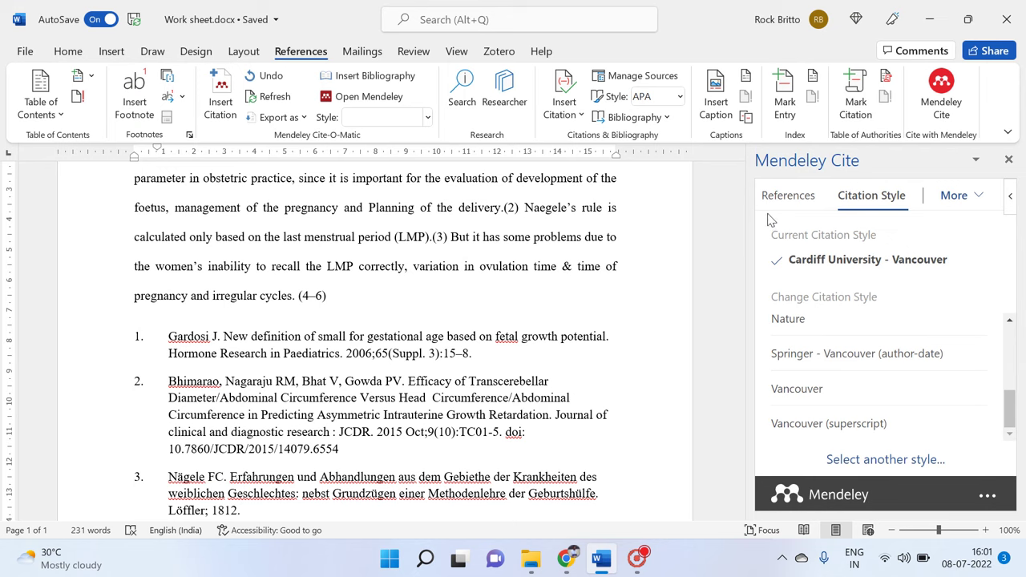
{"action": "left_click", "coordinate": [781, 197]}
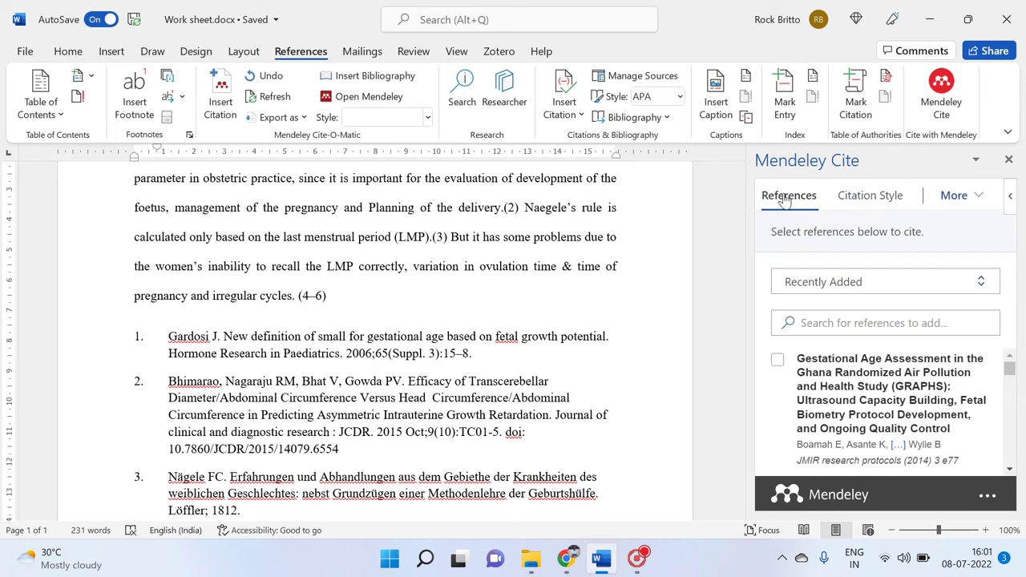
{"action": "left_click", "coordinate": [869, 196]}
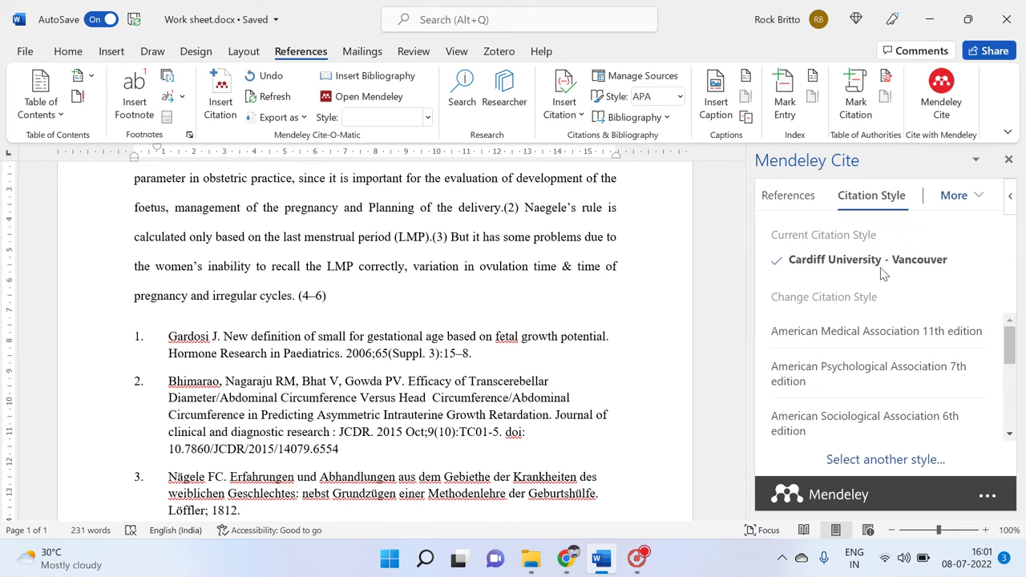
{"action": "left_click", "coordinate": [906, 460]}
Search 'vancouver' and apply Vancouver (superscript), making citations superscript numbers like ² and ⁴⁻⁶.
{"action": "left_click", "coordinate": [861, 291]}
{"action": "type", "text": "va"}
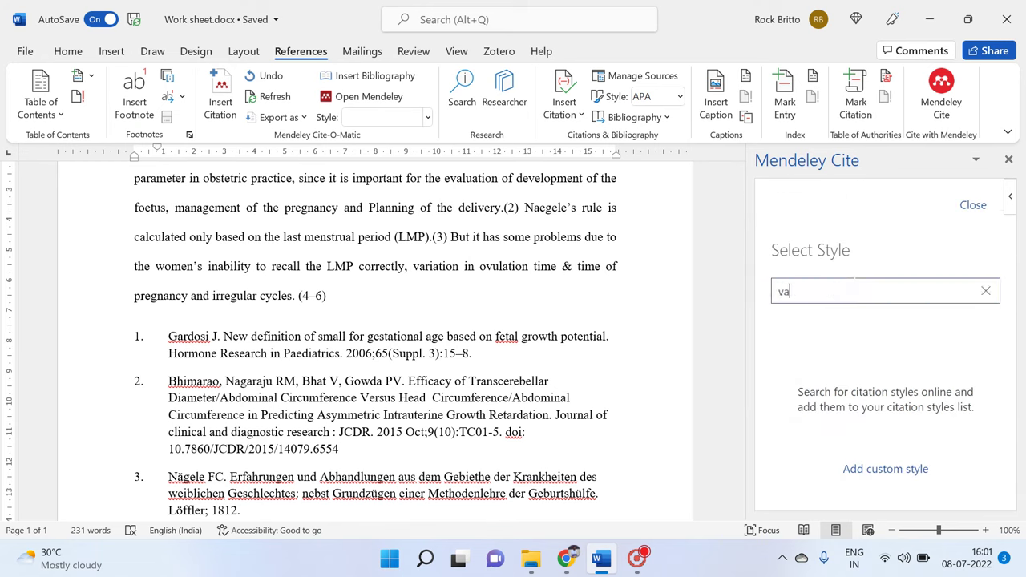
{"action": "type", "text": "ncouver"}
{"action": "scroll", "coordinate": [871, 423], "scroll_direction": "down", "scroll_amount": 5}
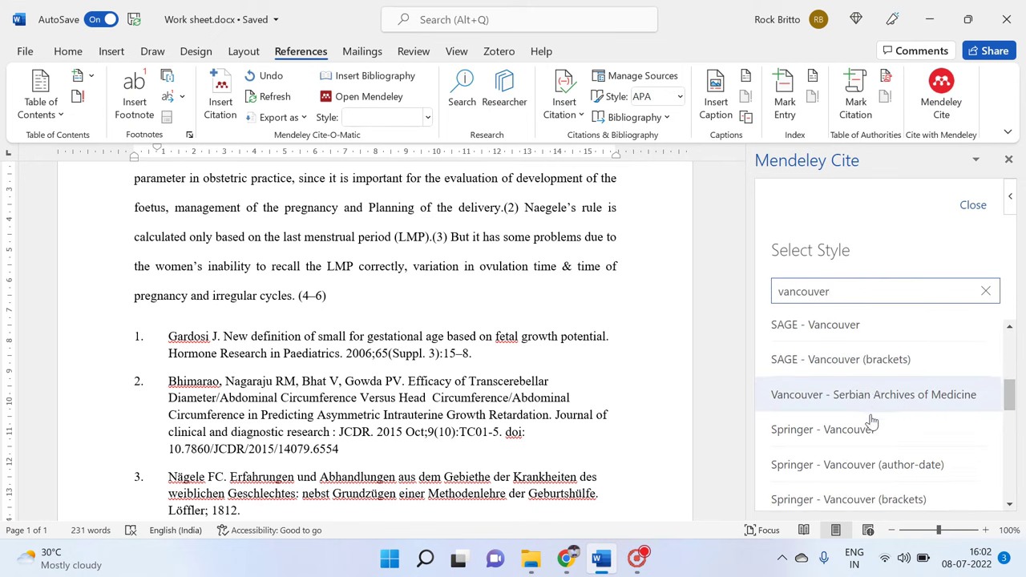
{"action": "scroll", "coordinate": [870, 419], "scroll_direction": "down", "scroll_amount": 4}
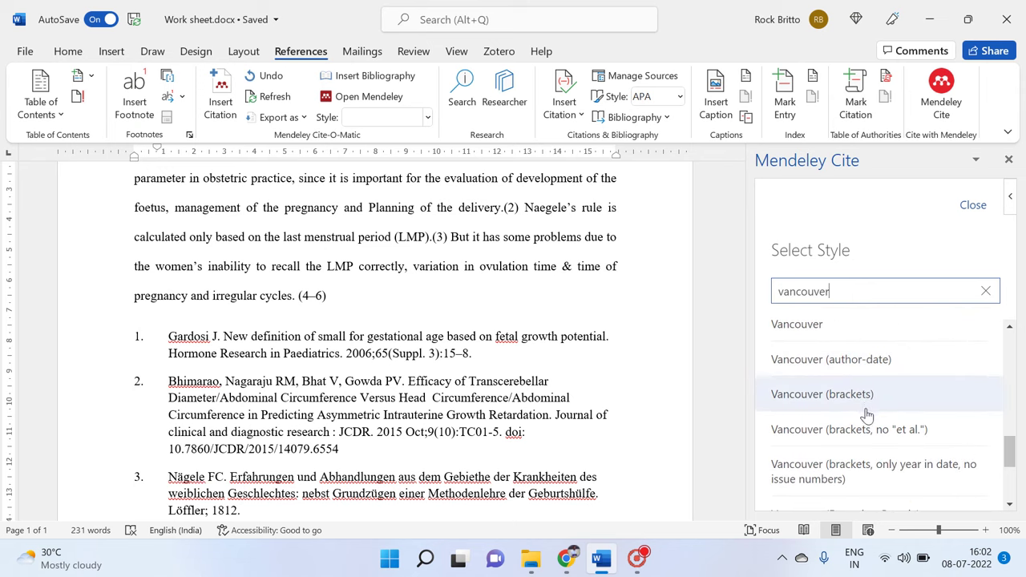
{"action": "scroll", "coordinate": [854, 433], "scroll_direction": "down", "scroll_amount": 1}
{"action": "scroll", "coordinate": [855, 446], "scroll_direction": "down", "scroll_amount": 3}
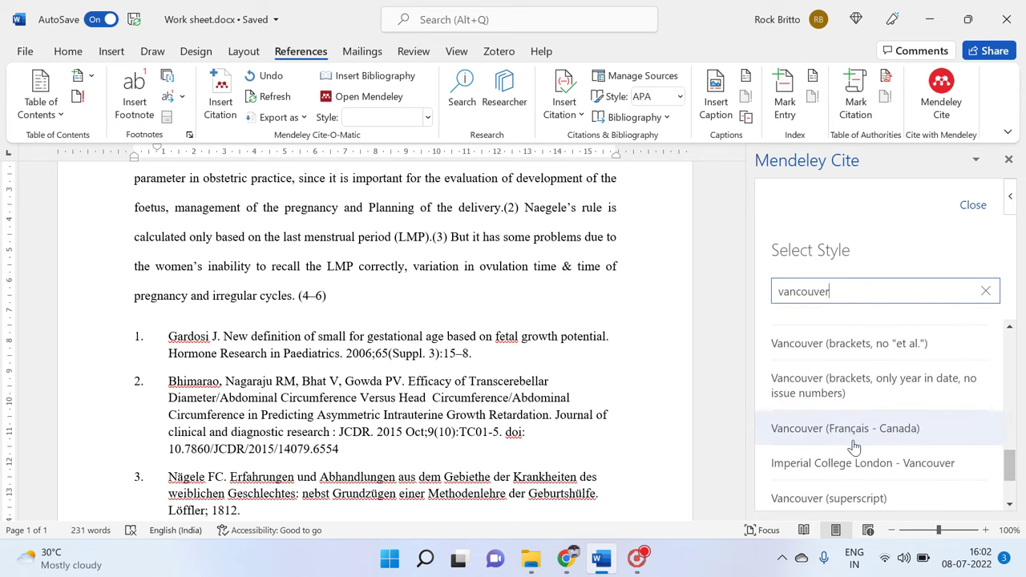
{"action": "left_click", "coordinate": [855, 450]}
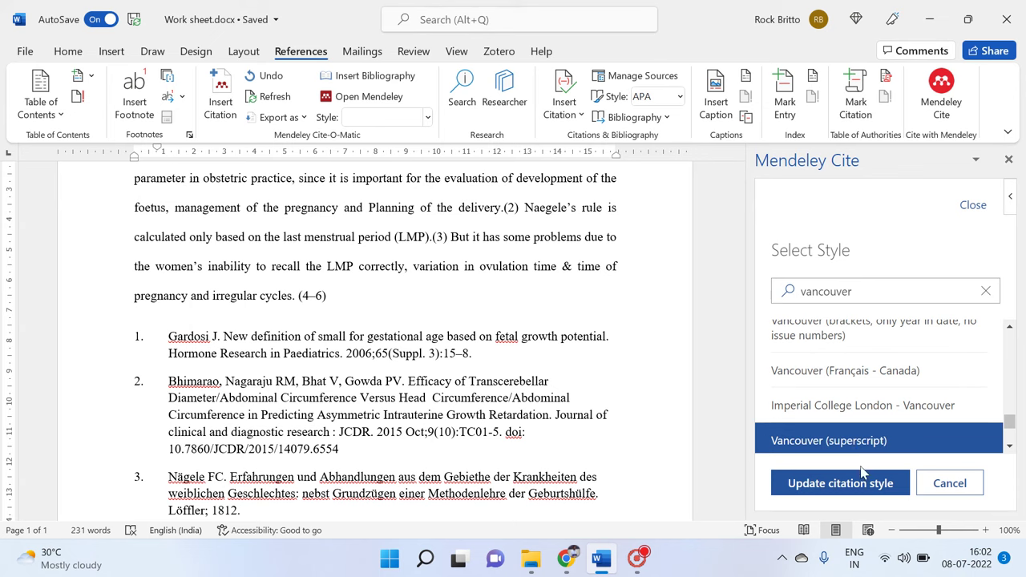
{"action": "left_click", "coordinate": [859, 484]}
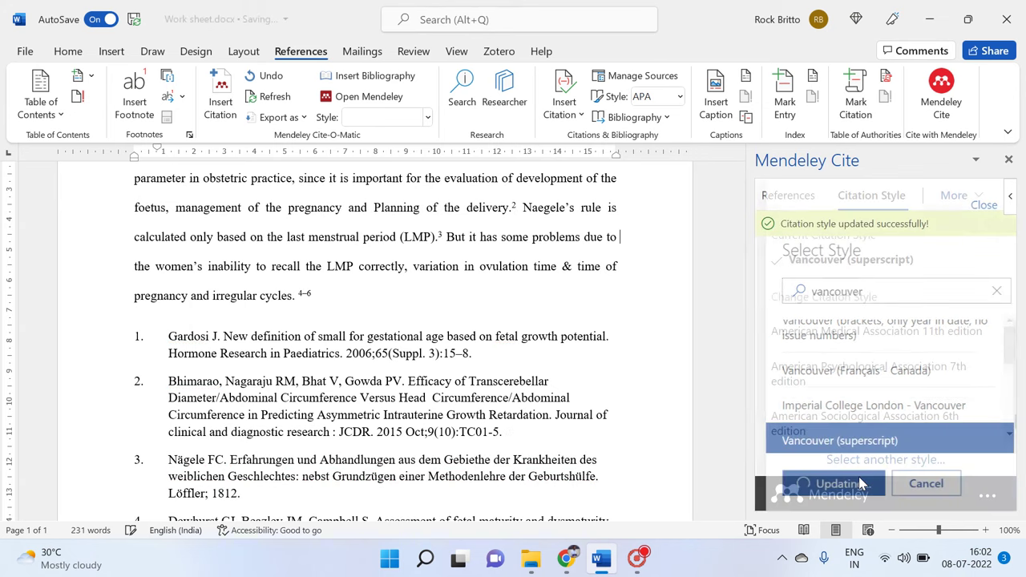